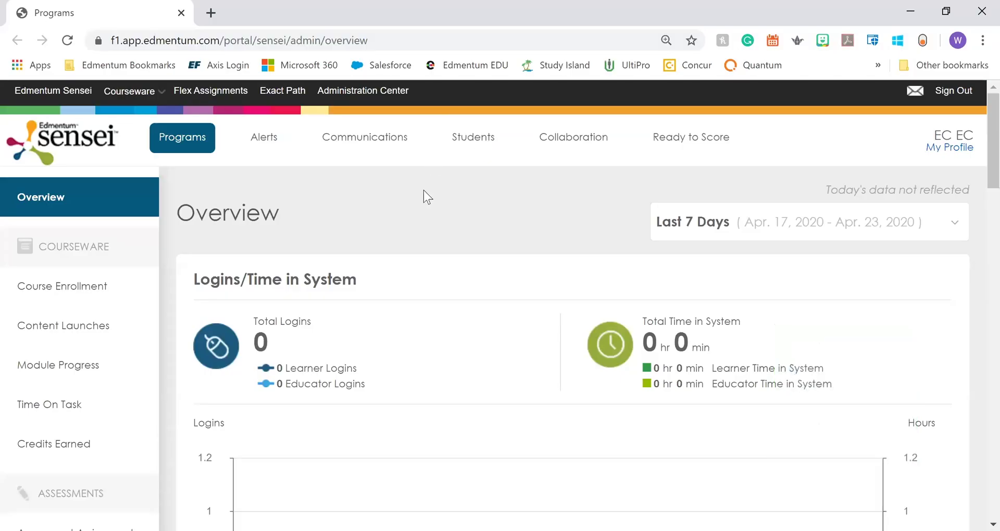
Step: Go to Administration Center > Users > Manage to list the account's active users
click(392, 100)
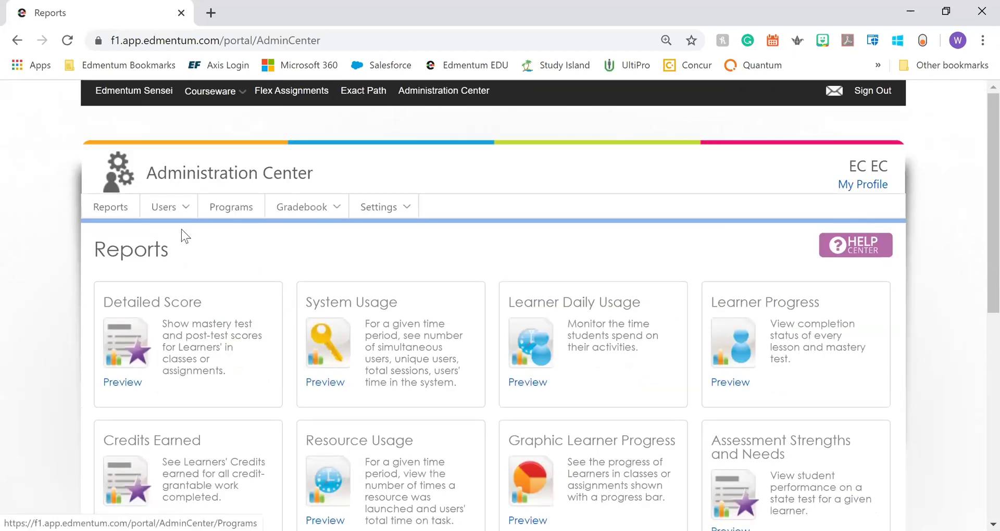
click(180, 211)
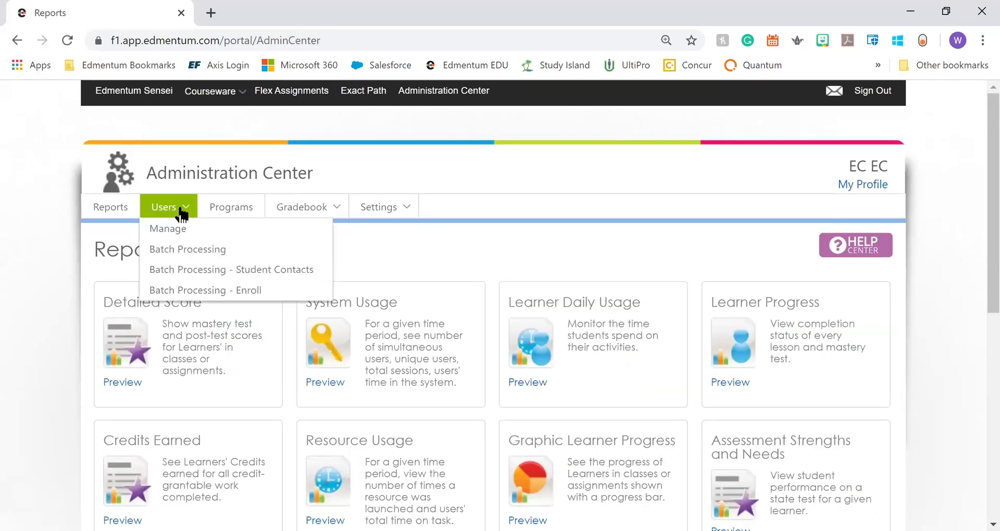
click(204, 235)
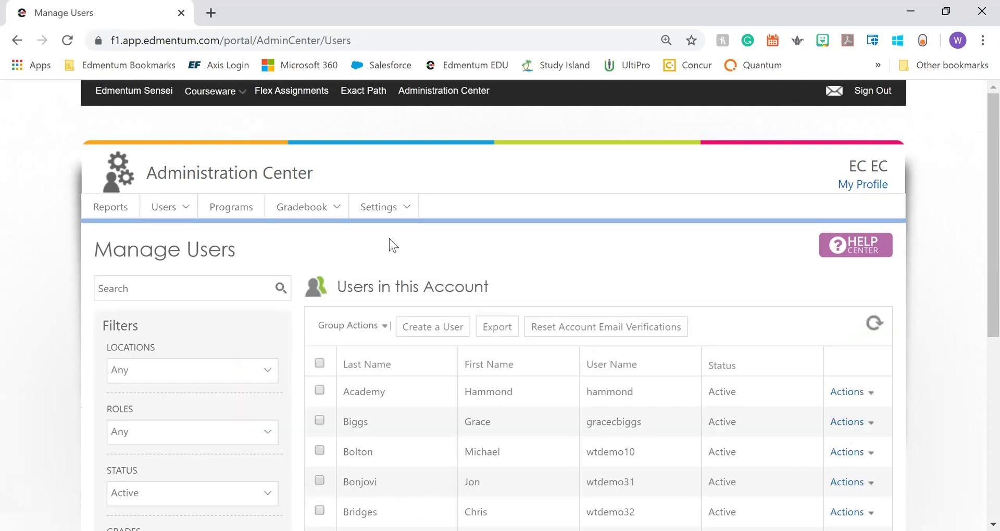
Step: Start a new user and set its System Role to Program Administrator
click(459, 338)
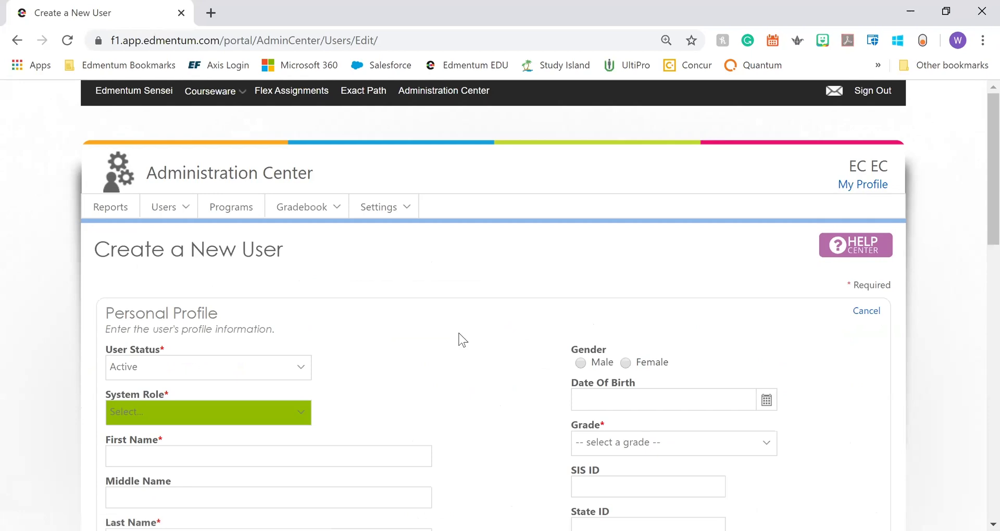
scroll(460, 339, down, 3)
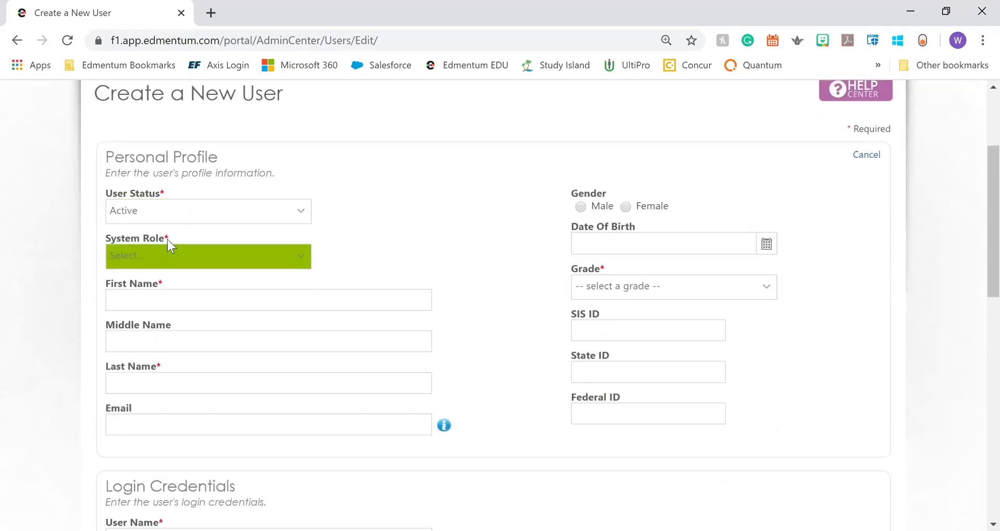
click(165, 286)
click(306, 268)
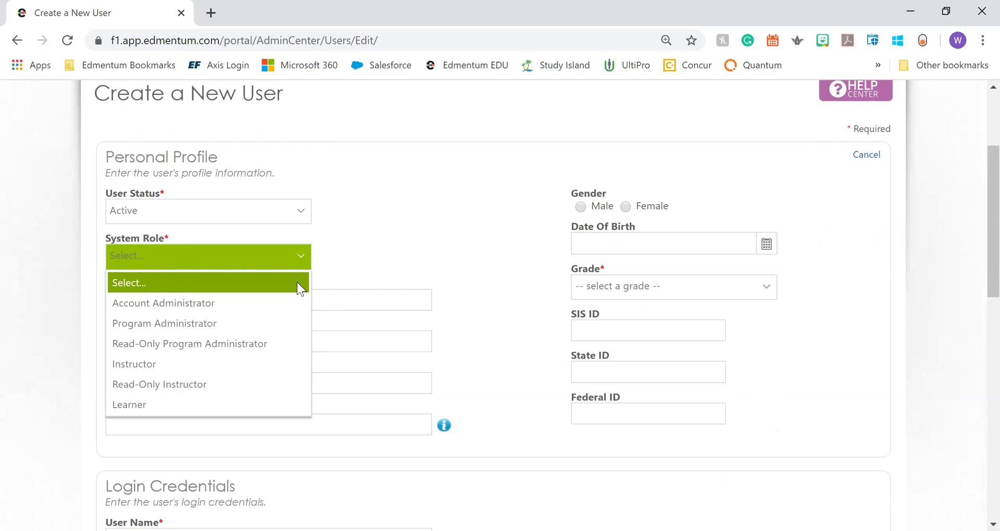
click(272, 323)
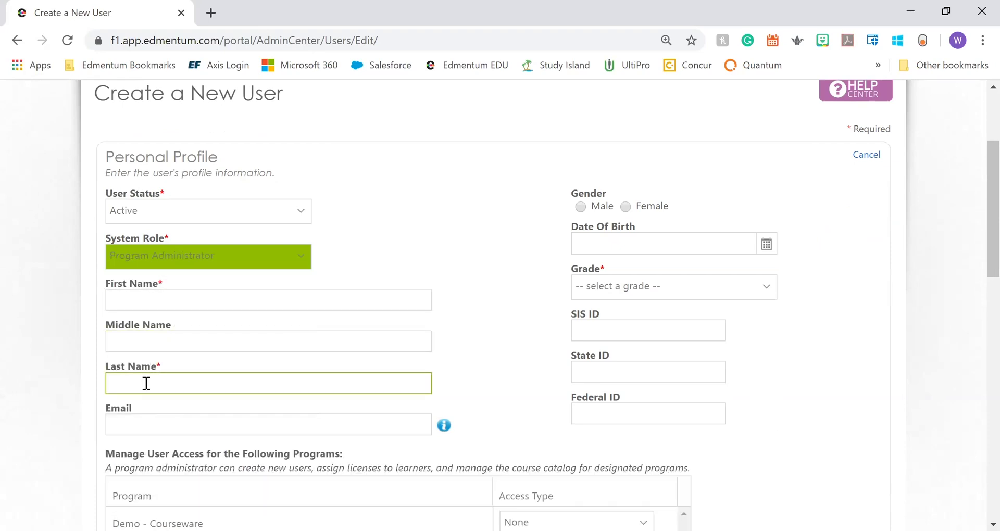
Step: Browse the Grade list and close it without choosing a grade
click(757, 298)
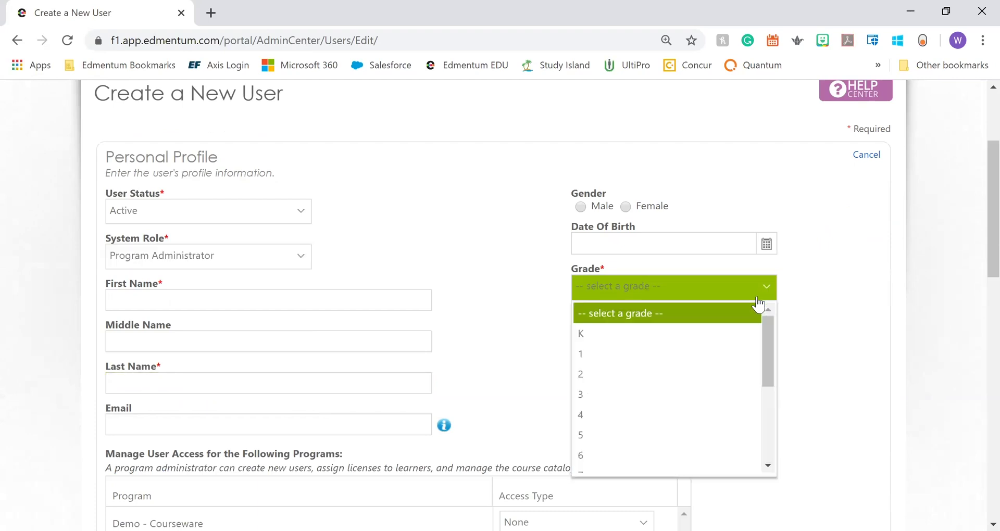
drag(770, 340, 770, 438)
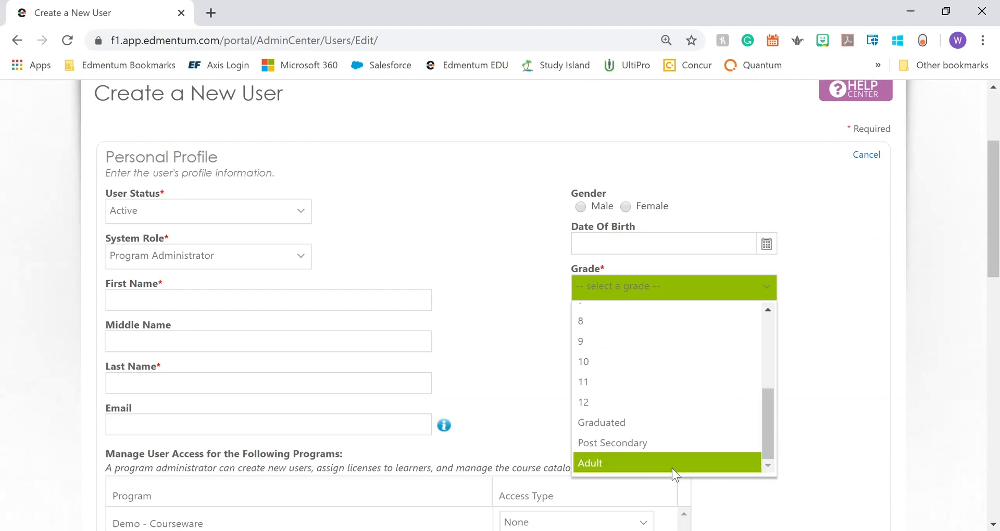
click(497, 333)
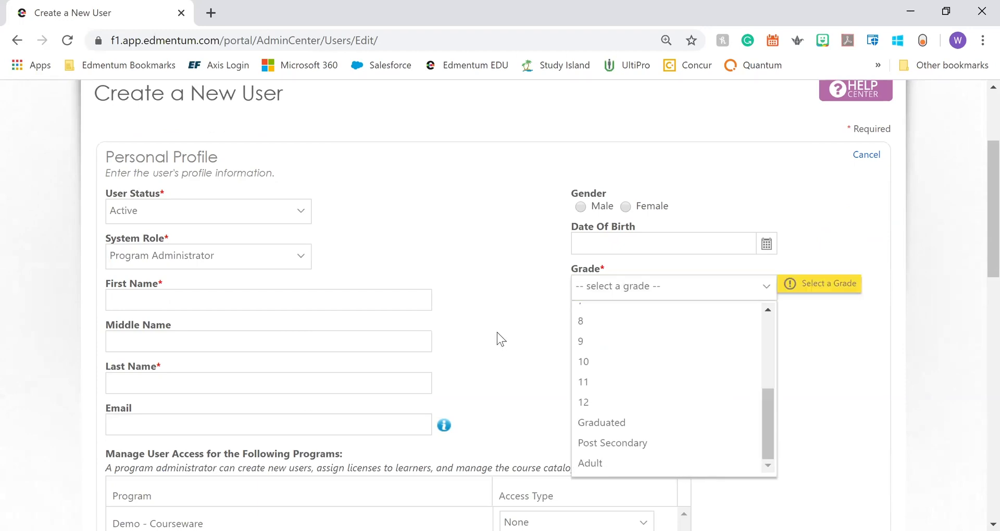
scroll(496, 332, down, 2)
scroll(411, 364, down, 1)
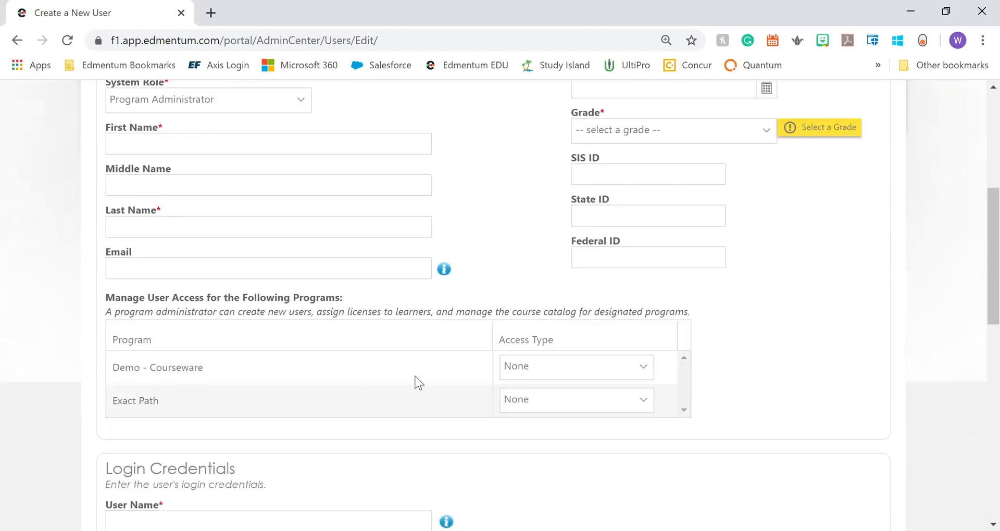
click(535, 411)
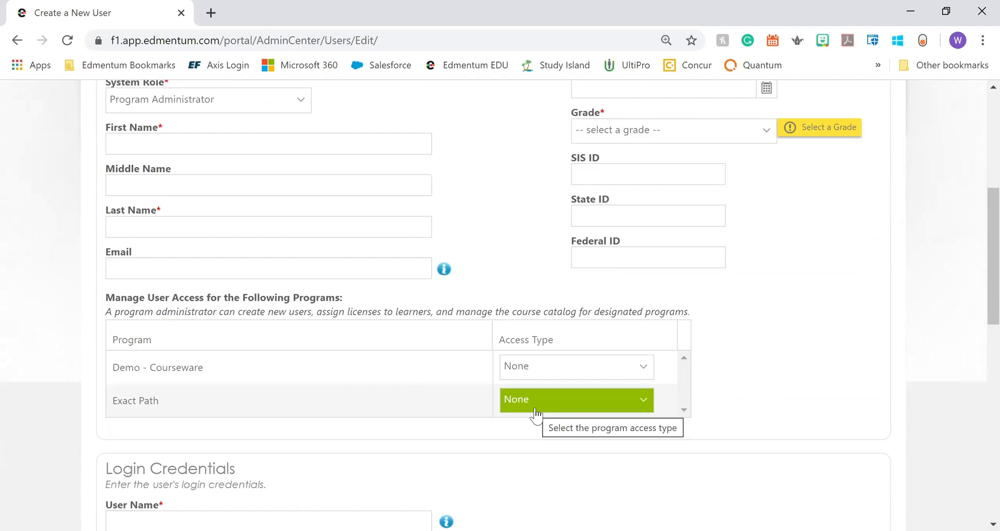
click(535, 412)
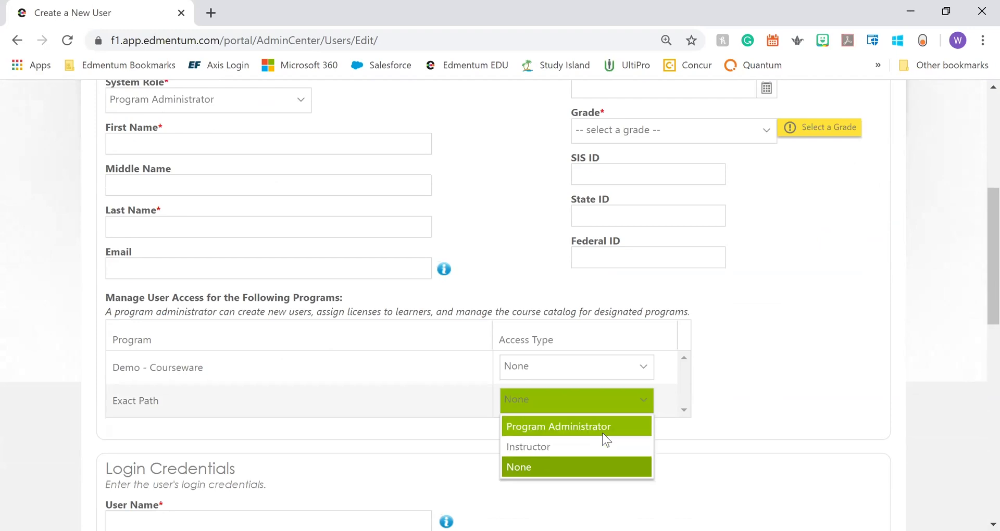
click(623, 427)
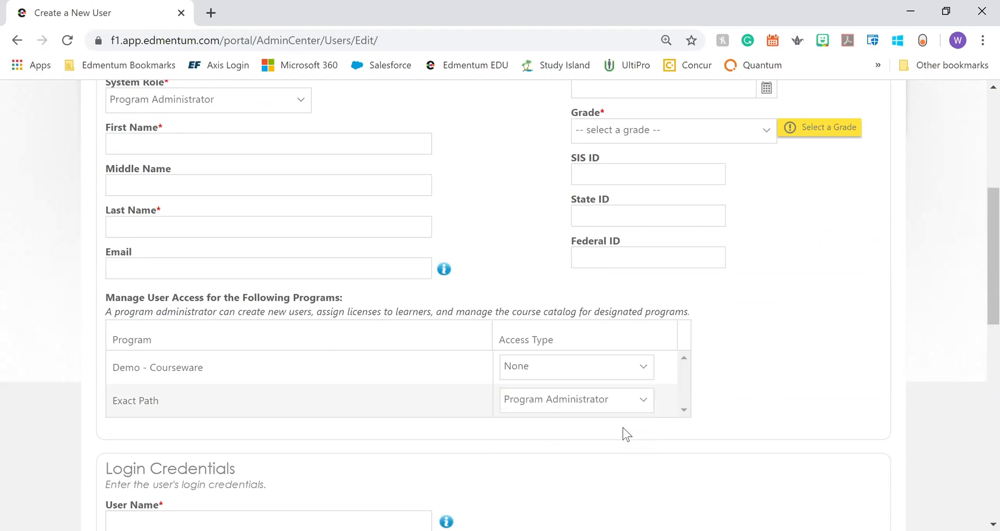
scroll(602, 424, down, 3)
scroll(602, 424, down, 2)
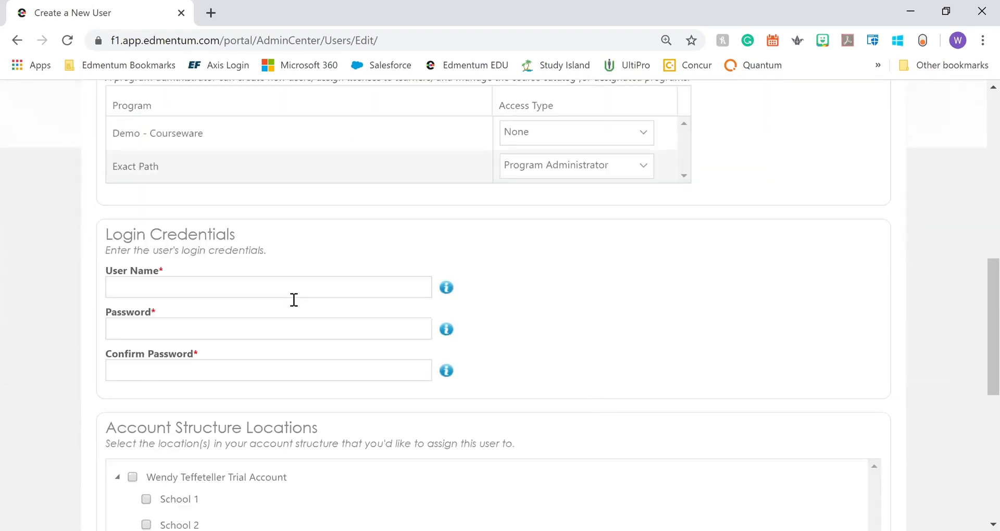
click(266, 289)
click(237, 332)
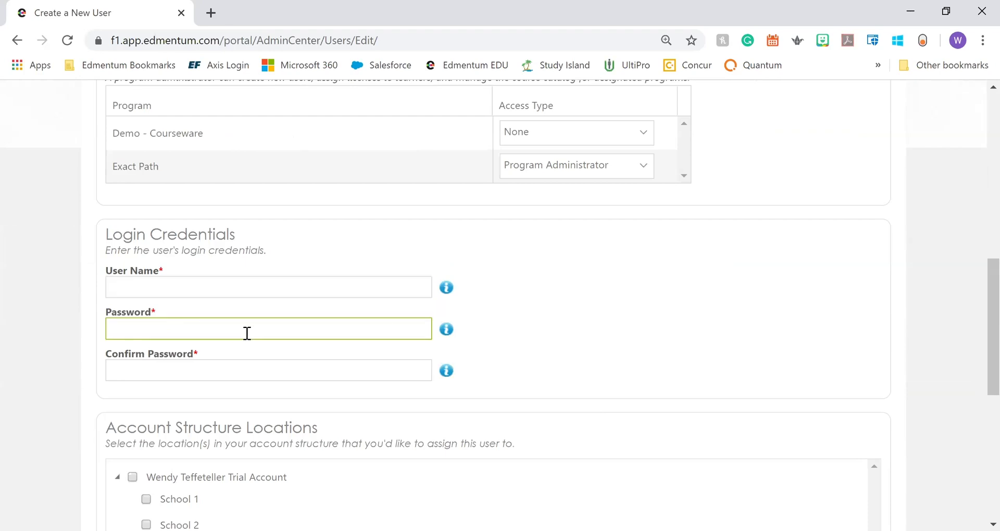
click(223, 377)
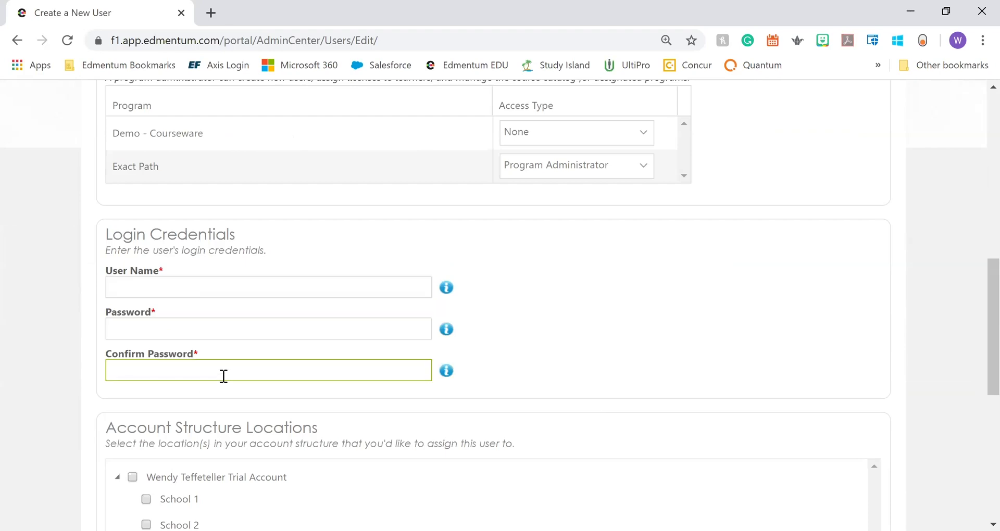
scroll(224, 380, down, 2)
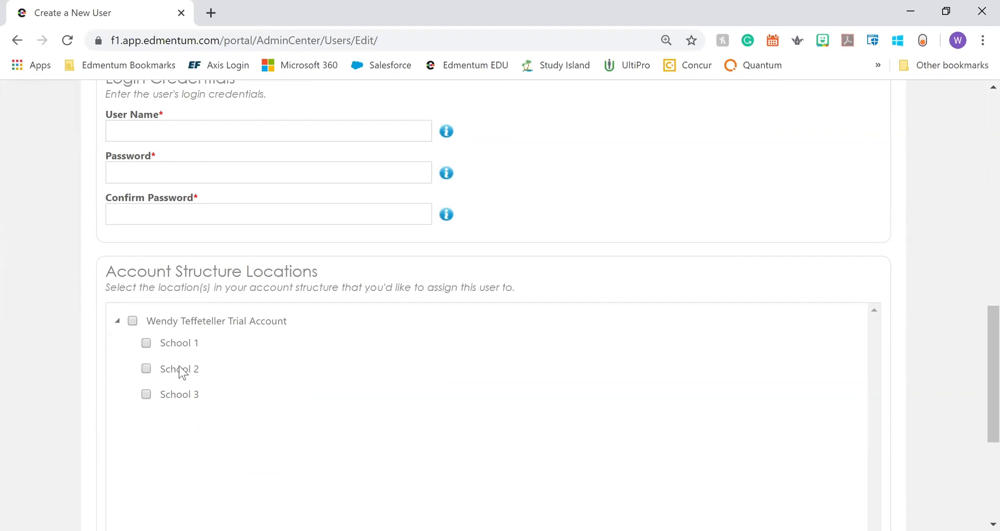
Step: Tick School 2 under Account Structure Locations, then cancel back to Manage Users
click(146, 368)
scroll(305, 382, down, 5)
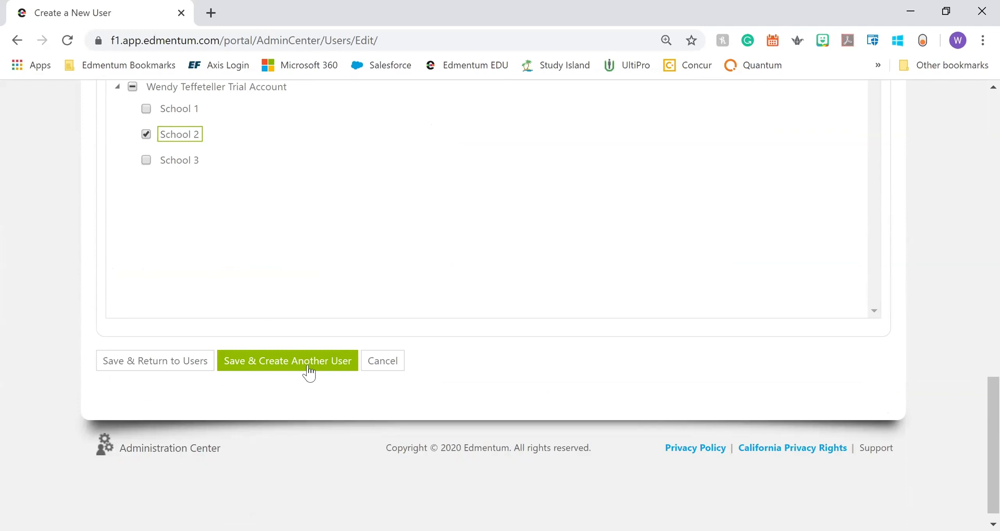
click(372, 372)
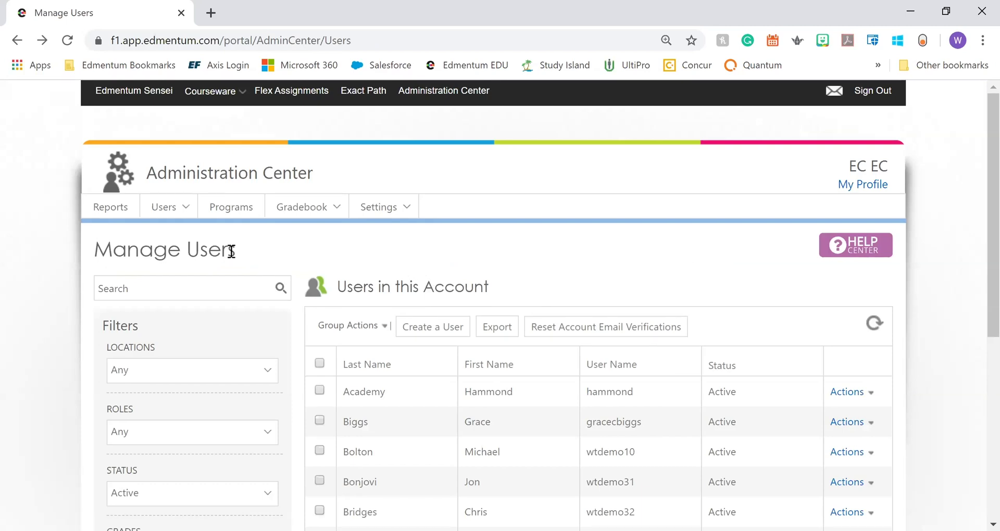
Step: Go to Users > Batch Processing and bring up the Upload tab's New User Import form
click(180, 211)
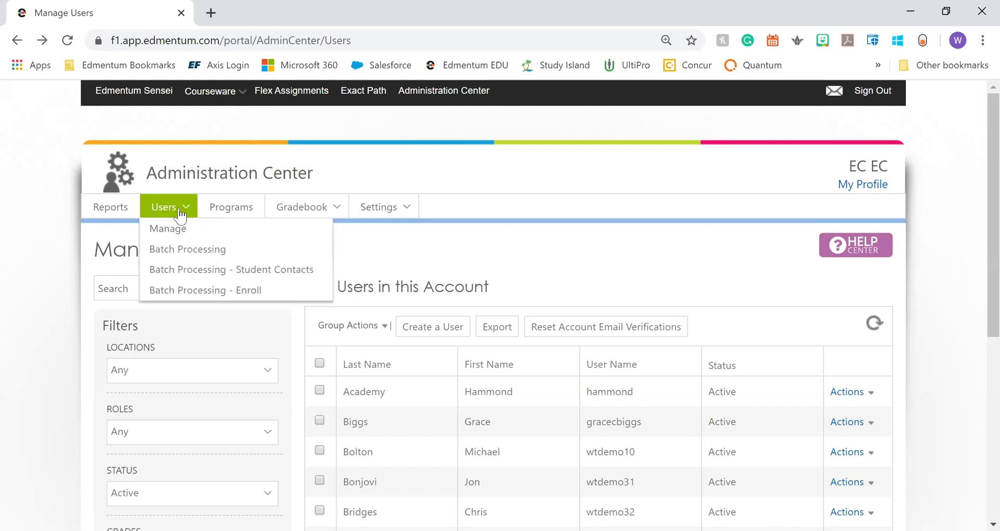
click(244, 254)
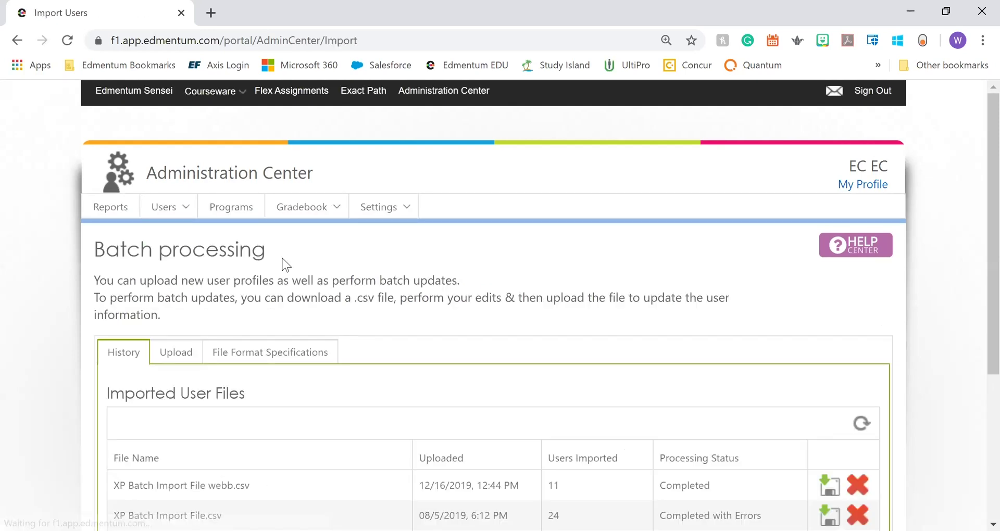
scroll(221, 279, down, 1)
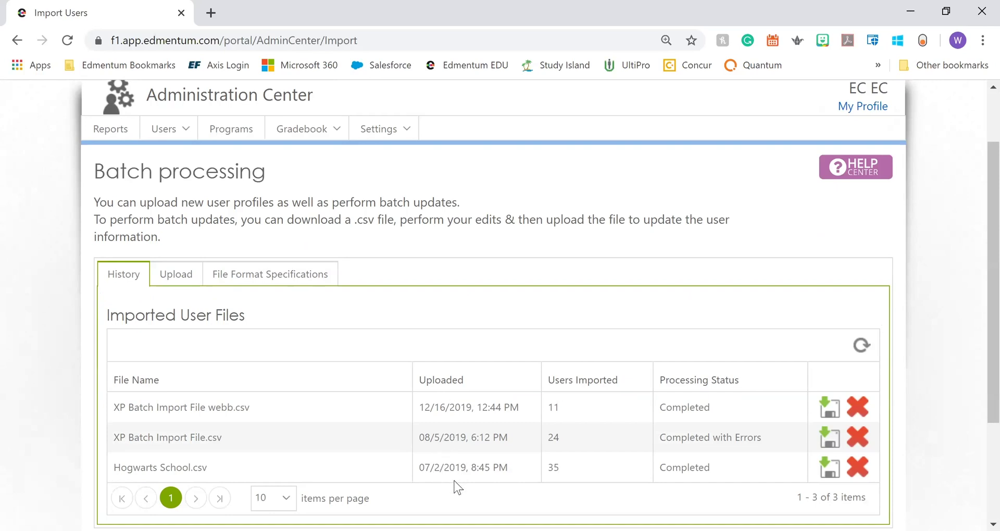
click(187, 281)
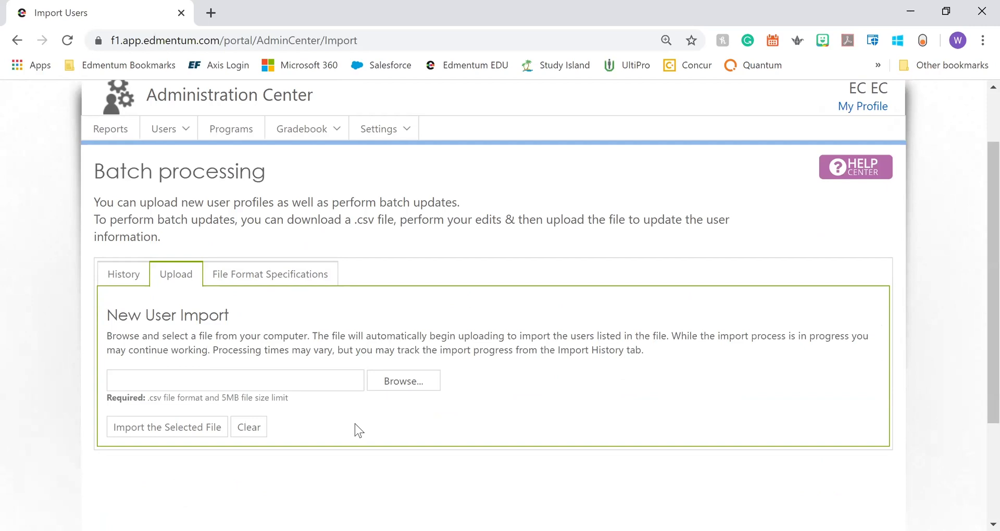
click(245, 281)
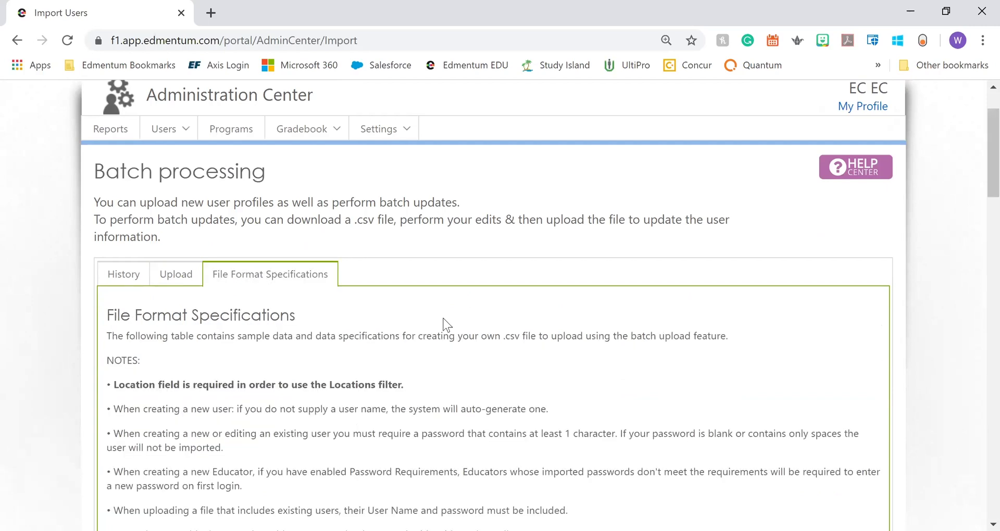
scroll(445, 364, down, 1)
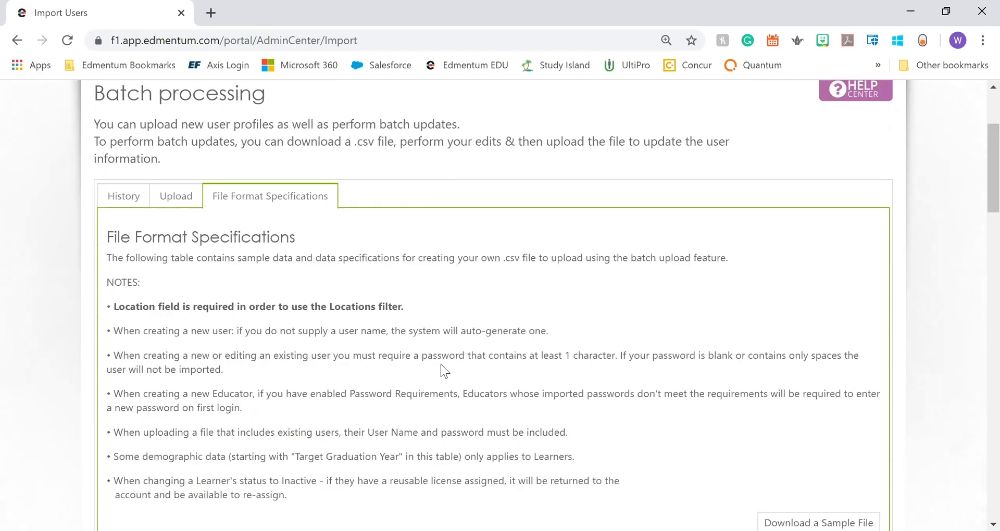
scroll(434, 360, down, 1)
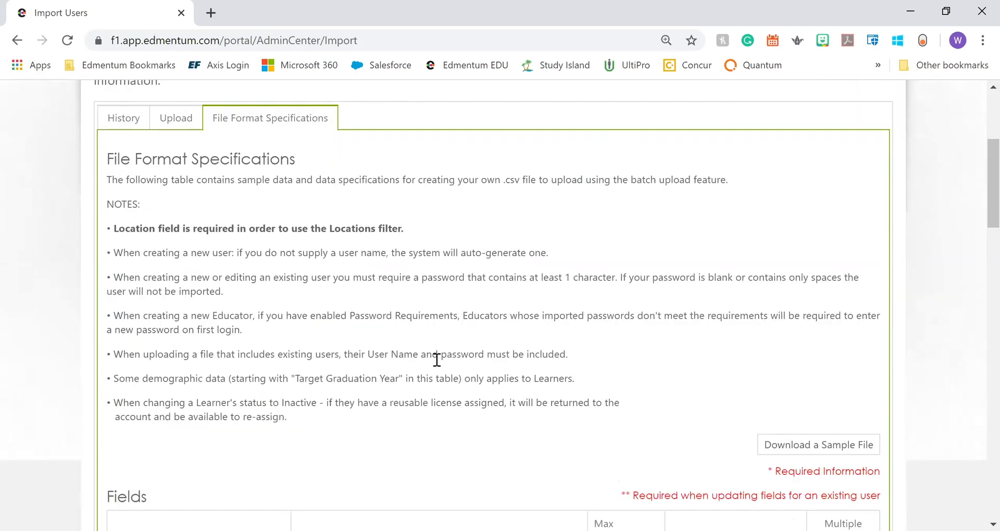
scroll(460, 371, down, 2)
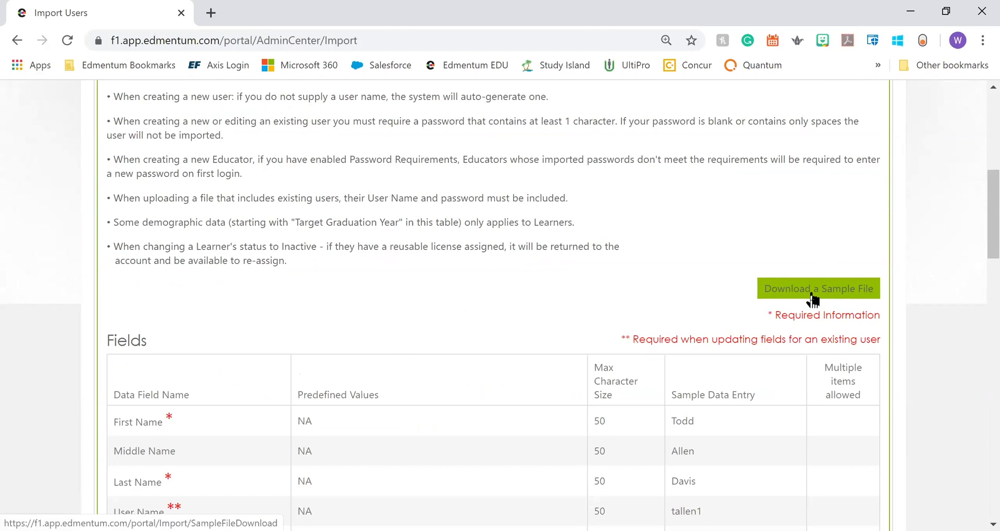
scroll(386, 275, up, 5)
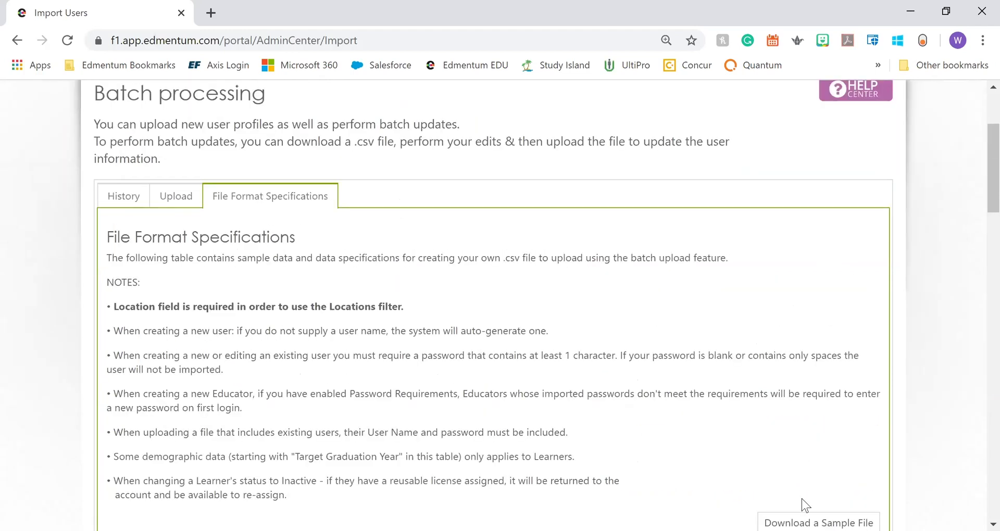
click(184, 204)
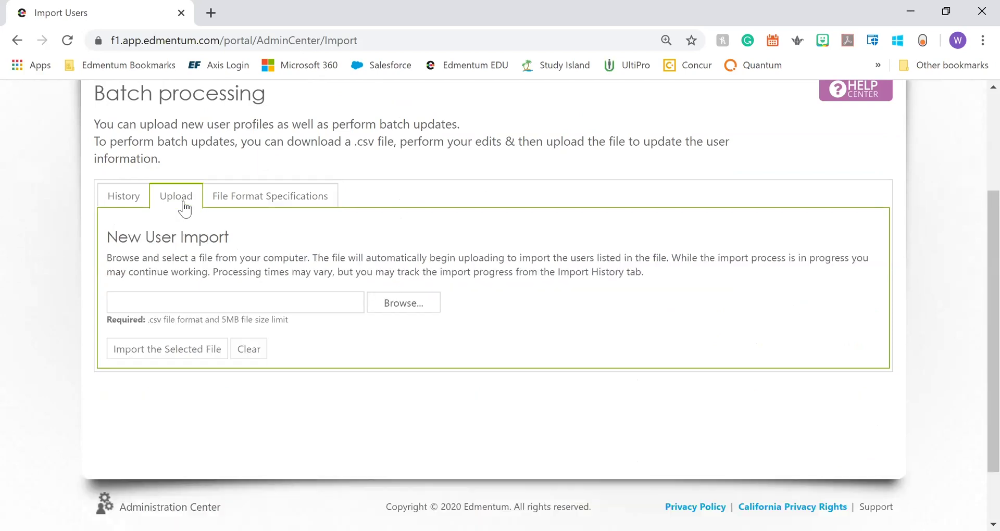
click(406, 307)
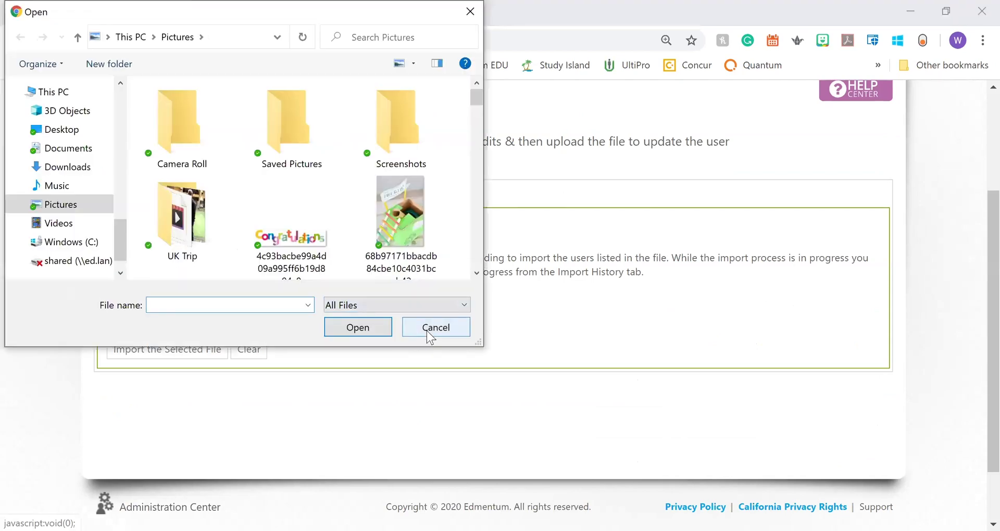
click(427, 330)
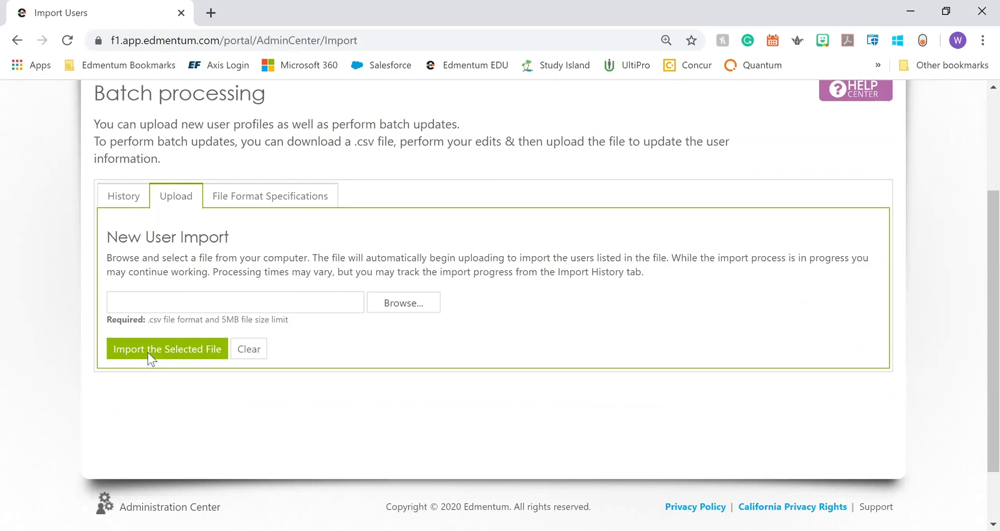
click(148, 353)
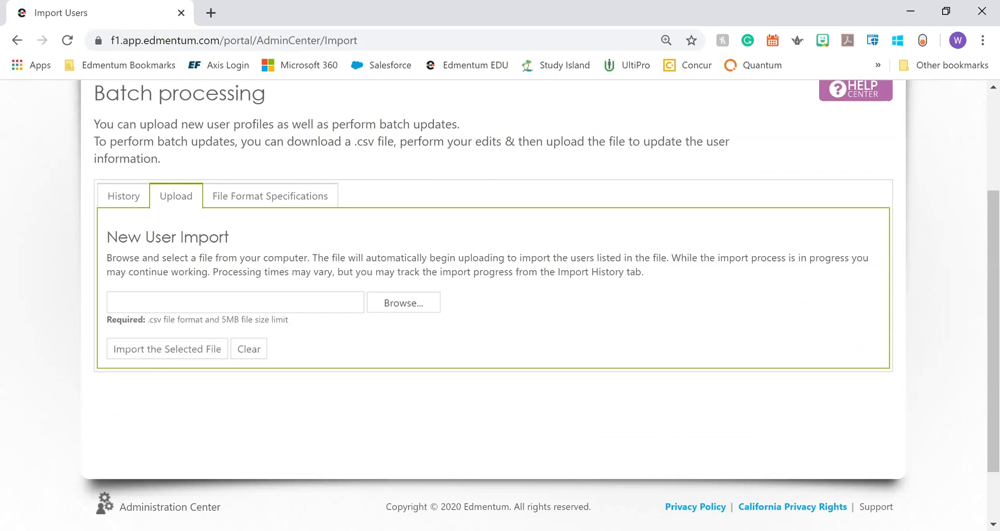